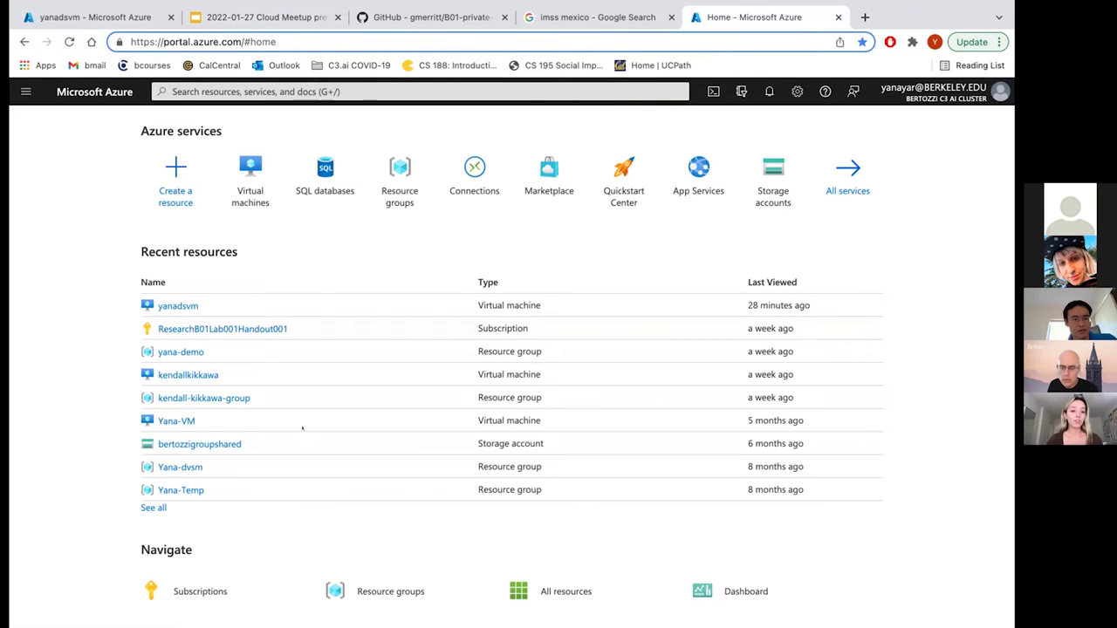
Start deploying the B01 DSVM template from its GitHub repository to Azure and create a new resource group named yana-demo1.
{"action": "key", "text": "super+3"}
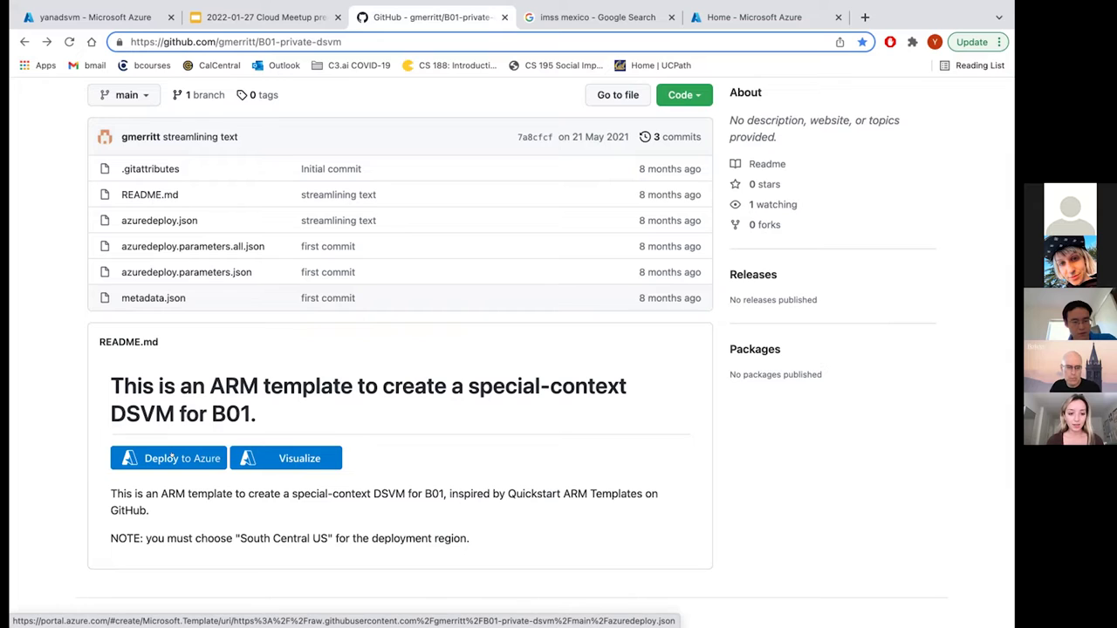
{"action": "left_click", "coordinate": [181, 460]}
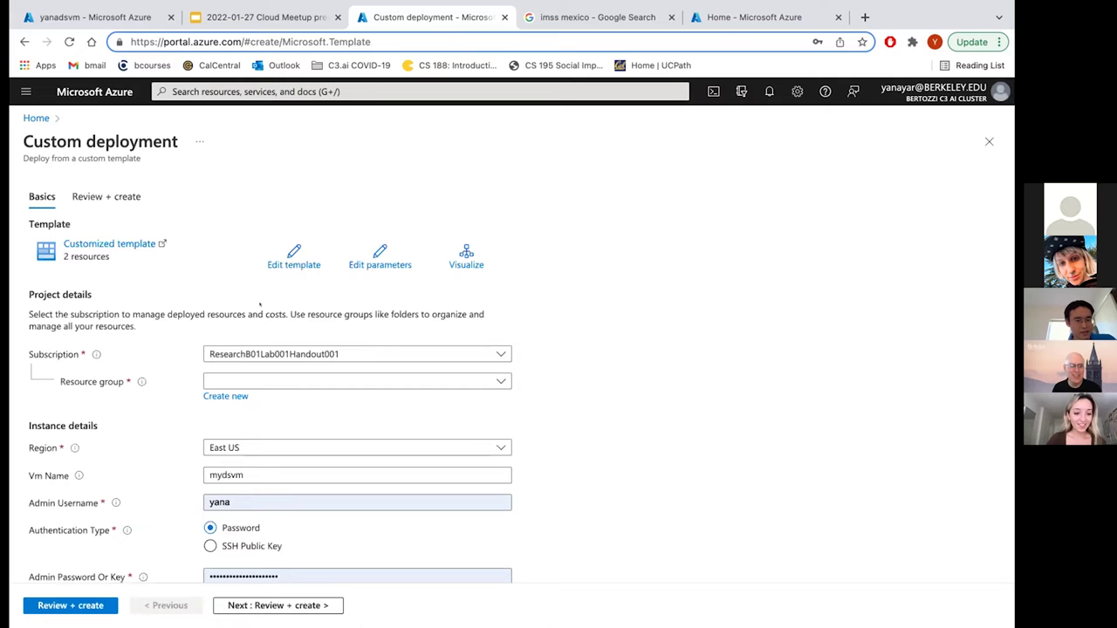
{"action": "scroll", "coordinate": [260, 305], "scroll_direction": "down", "scroll_amount": 1}
{"action": "scroll", "coordinate": [328, 342], "scroll_direction": "down", "scroll_amount": 1}
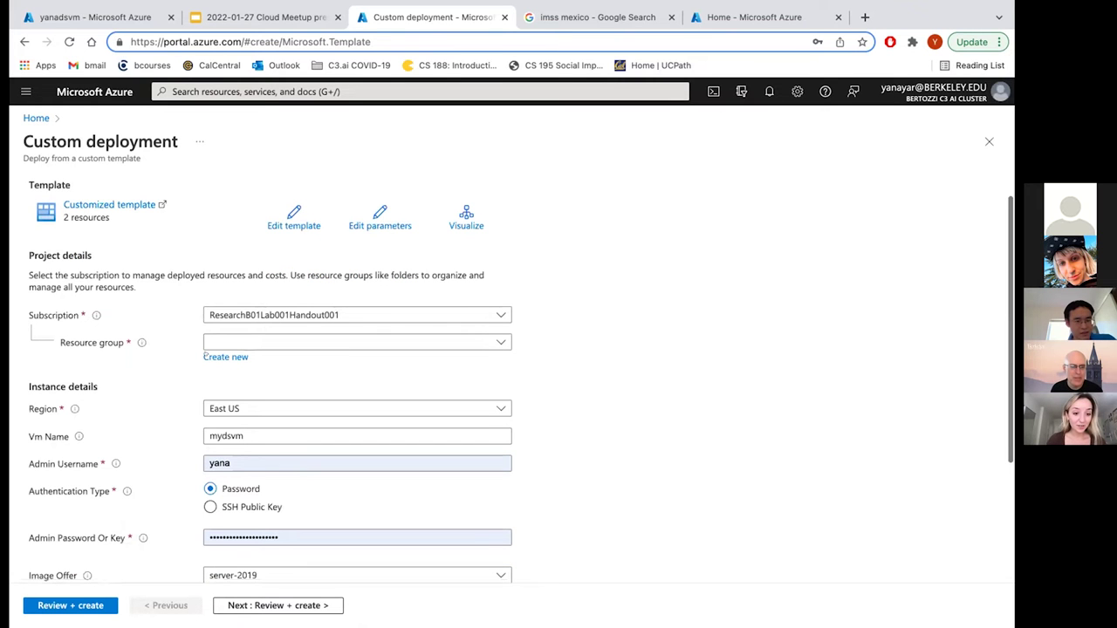
{"action": "left_click", "coordinate": [206, 357]}
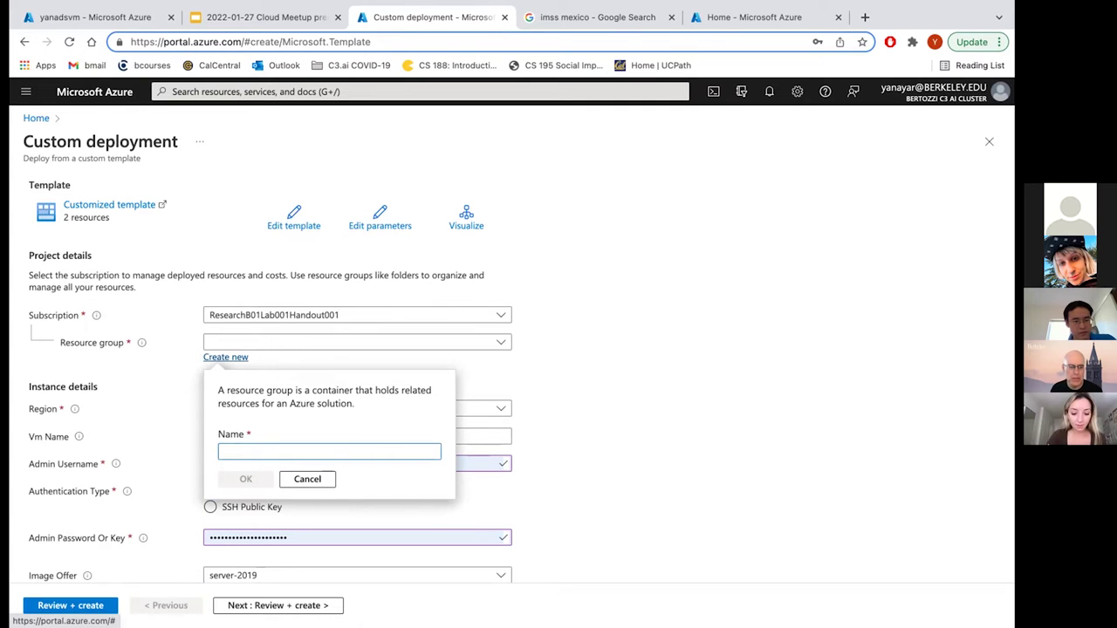
{"action": "type", "text": "yana-demo"}
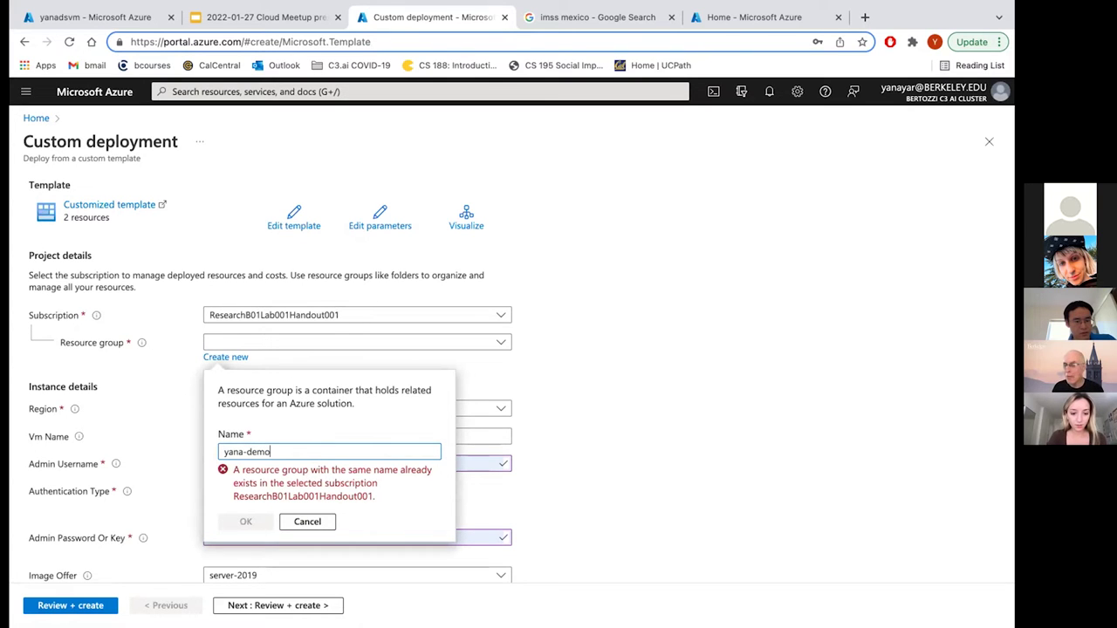
{"action": "type", "text": "1"}
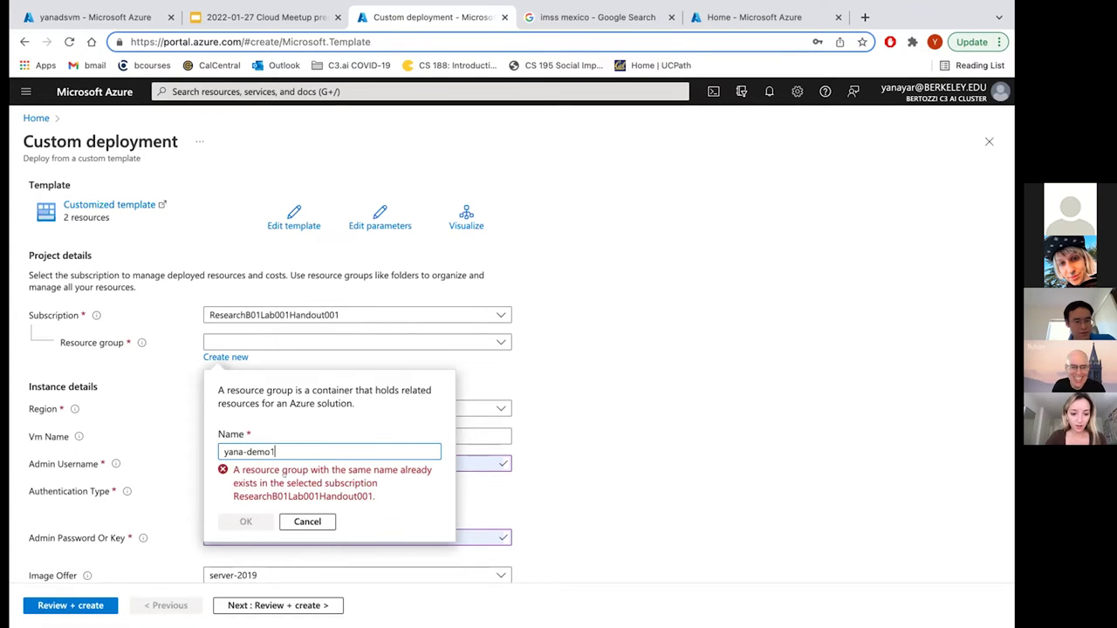
{"action": "left_click", "coordinate": [246, 479]}
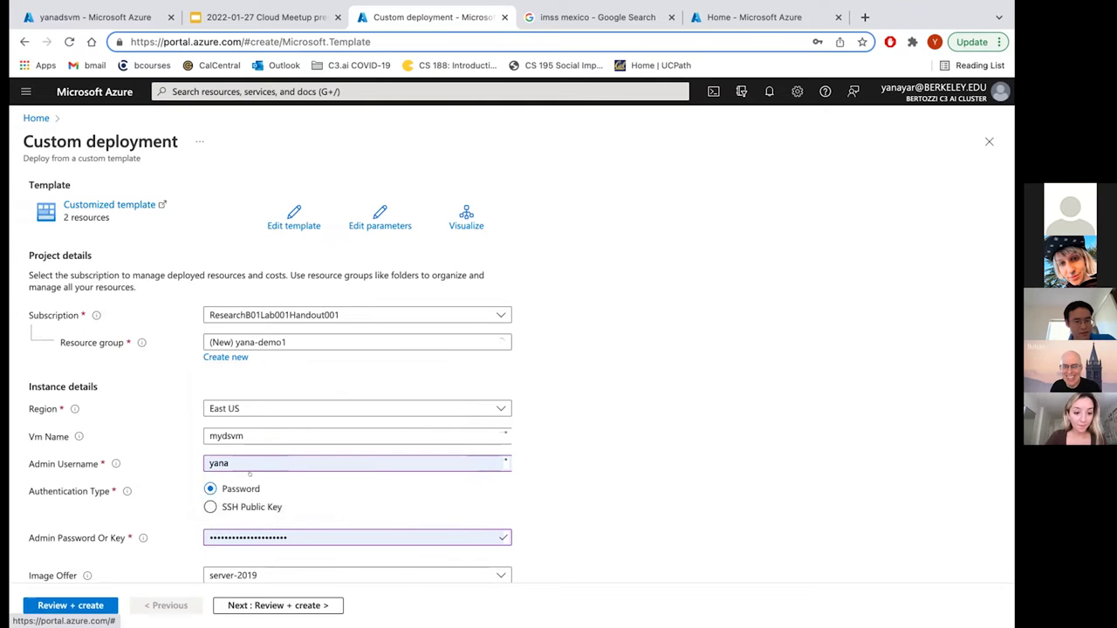
Set the deployment region to South Central US.
{"action": "left_click", "coordinate": [305, 406]}
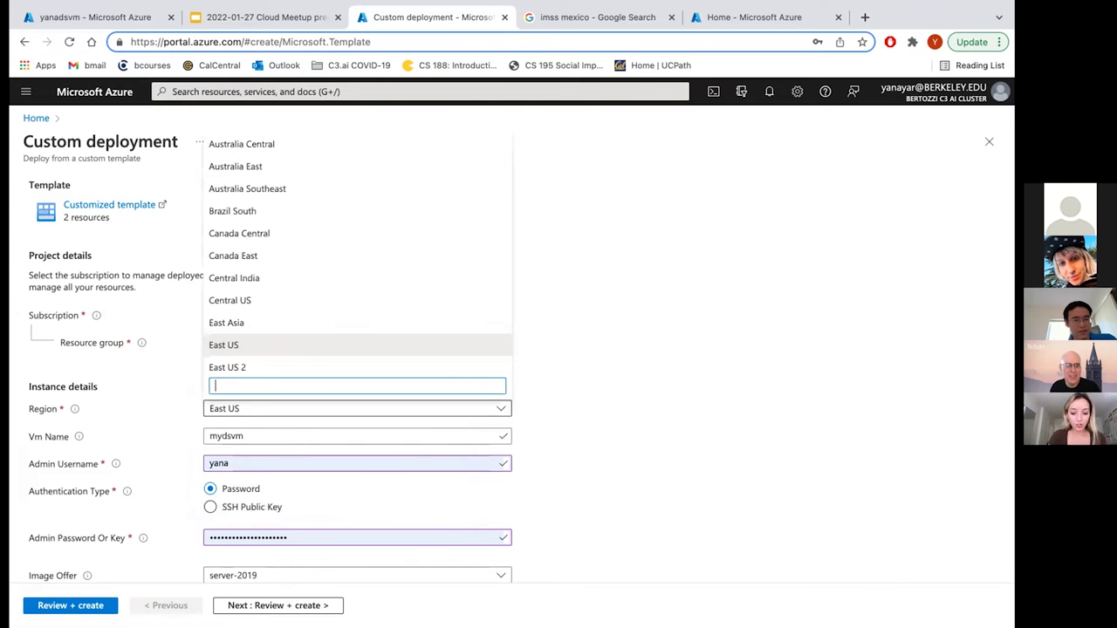
{"action": "type", "text": "south"}
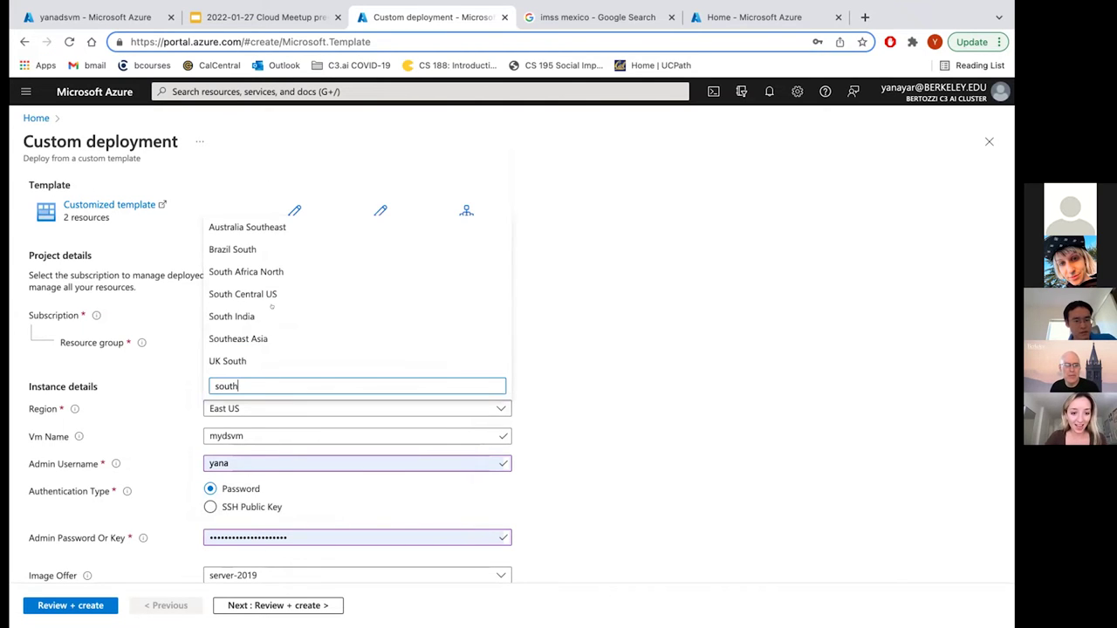
{"action": "key", "text": "Up"}
{"action": "key", "text": "Up"}
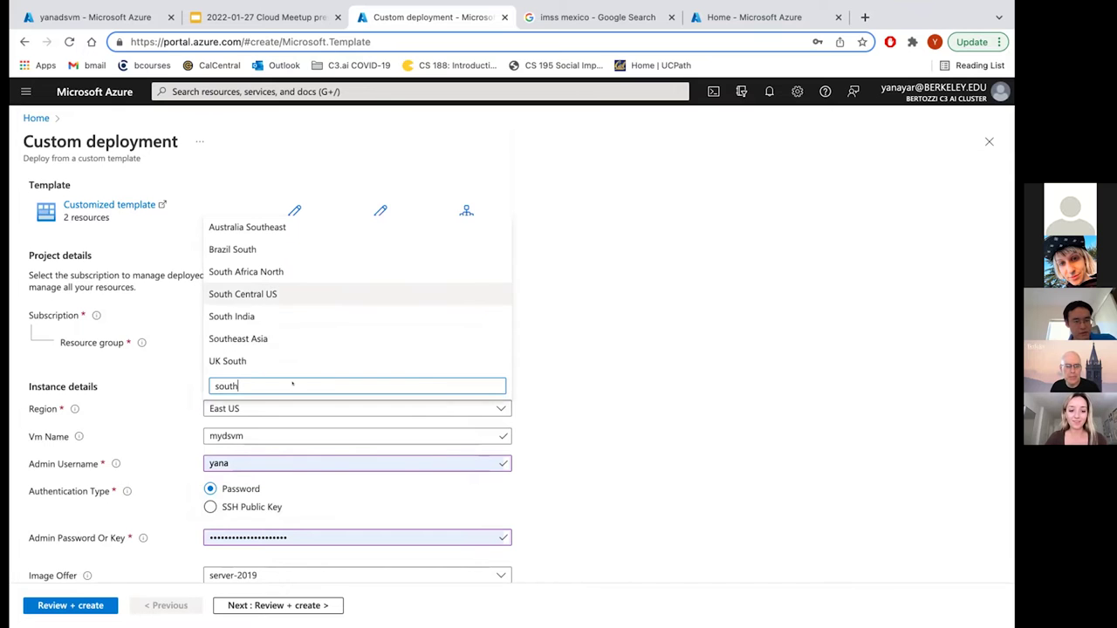
{"action": "key", "text": "Return"}
Name the virtual machine mydsvmdemo.
{"action": "scroll", "coordinate": [294, 398], "scroll_direction": "down", "scroll_amount": 2}
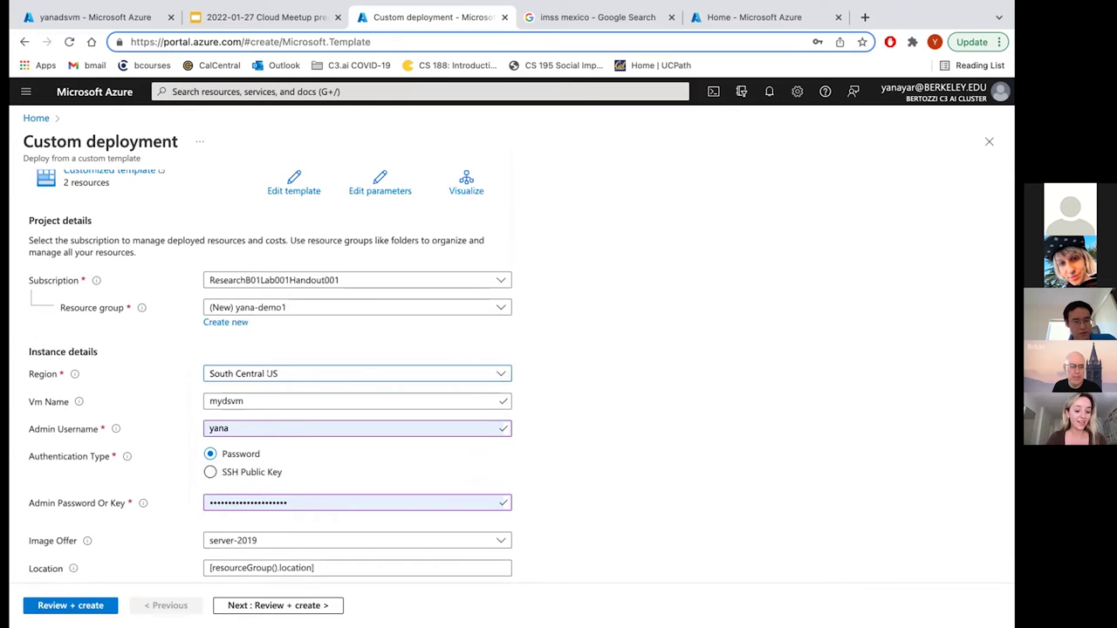
{"action": "scroll", "coordinate": [262, 389], "scroll_direction": "down", "scroll_amount": 1}
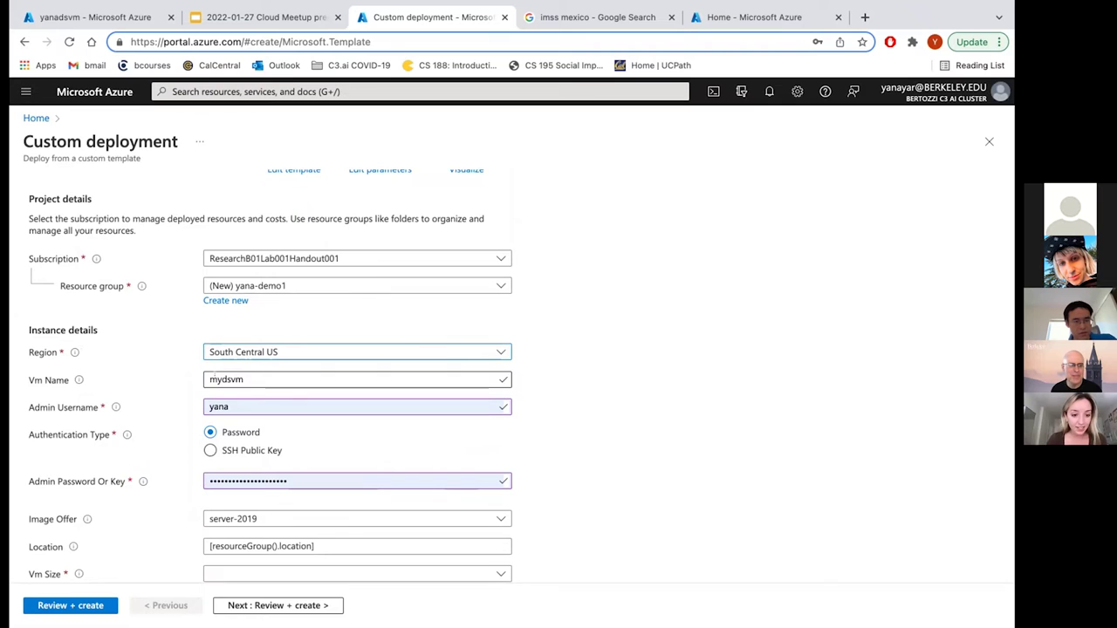
{"action": "left_click", "coordinate": [249, 376]}
{"action": "type", "text": "demo"}
Try to validate the custom deployment without a VM size, and return to its basic settings.
{"action": "scroll", "coordinate": [291, 417], "scroll_direction": "down", "scroll_amount": 3}
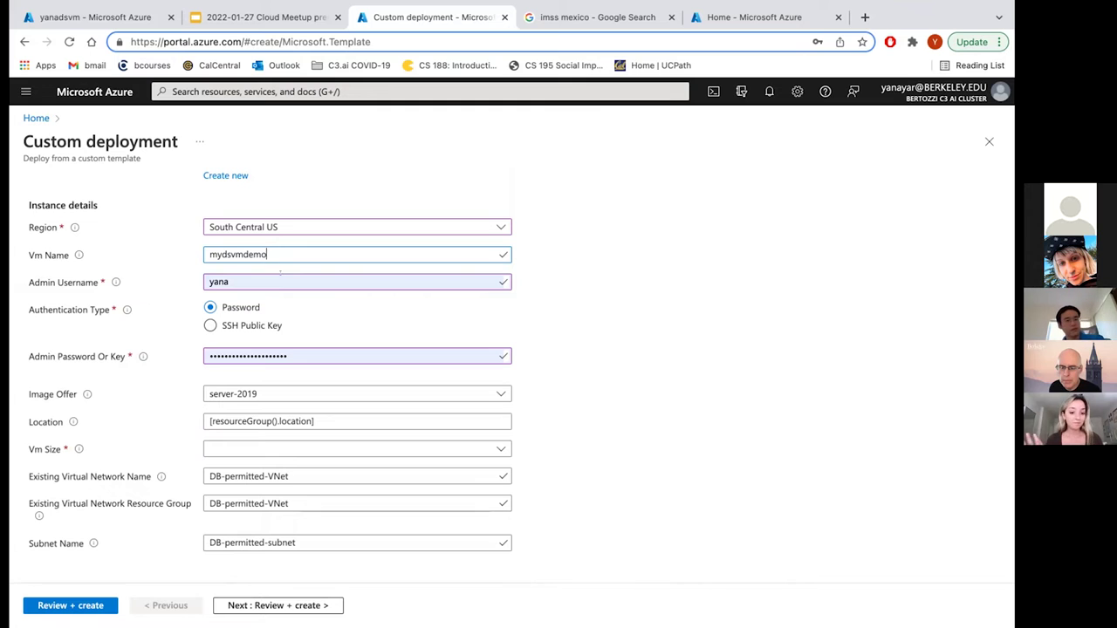
{"action": "left_click", "coordinate": [71, 605]}
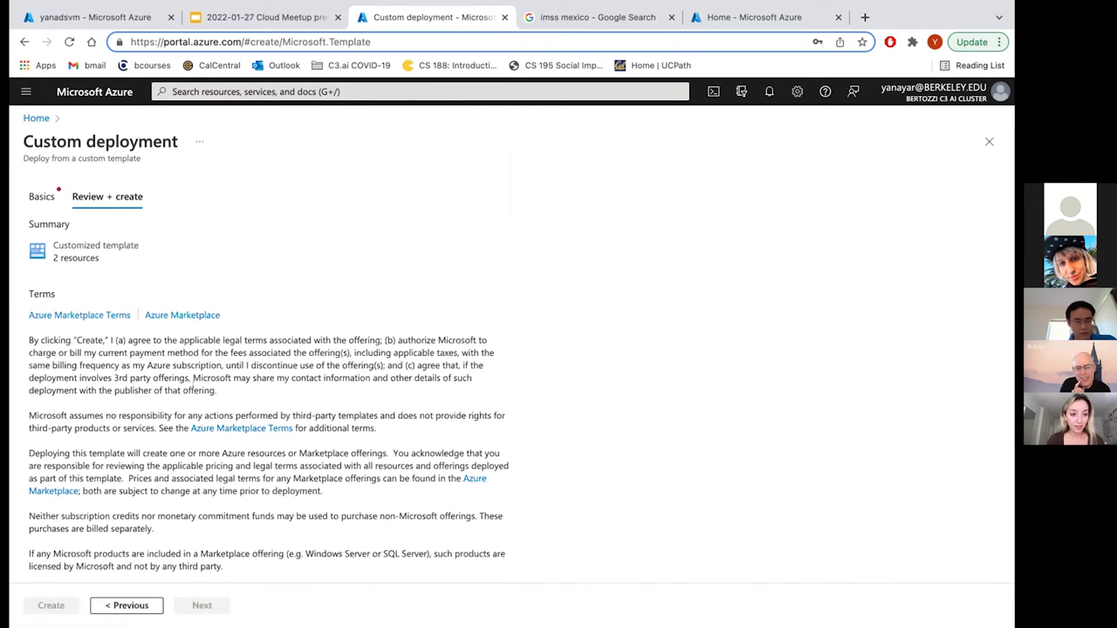
{"action": "left_click", "coordinate": [131, 602]}
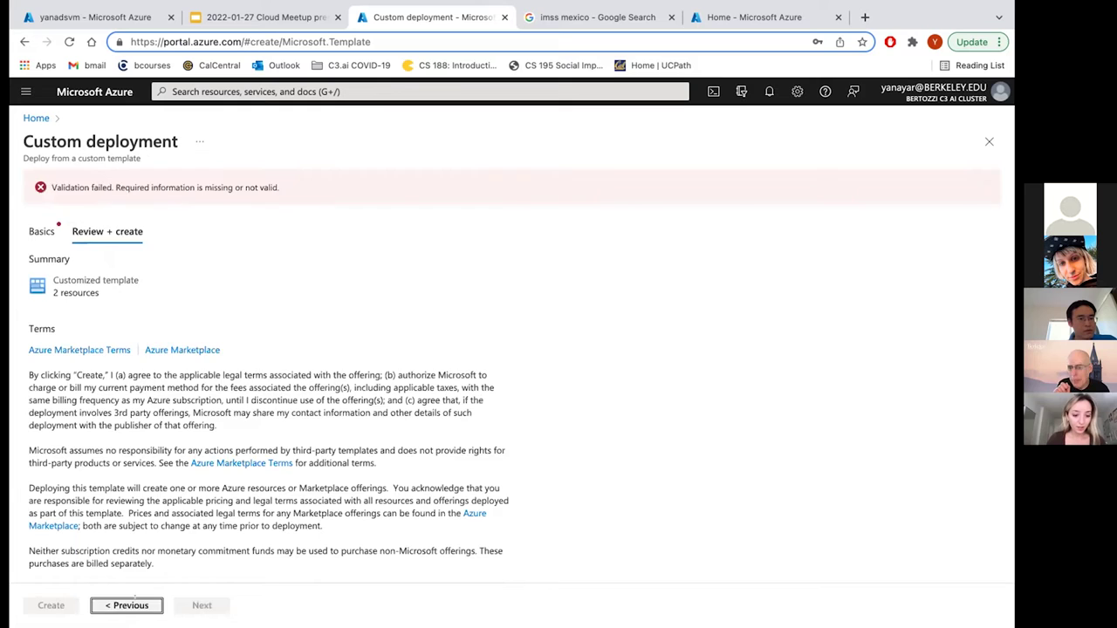
Set the VM size to Standard_DS4_v2, and validate and create the deployment.
{"action": "scroll", "coordinate": [314, 465], "scroll_direction": "down", "scroll_amount": 1}
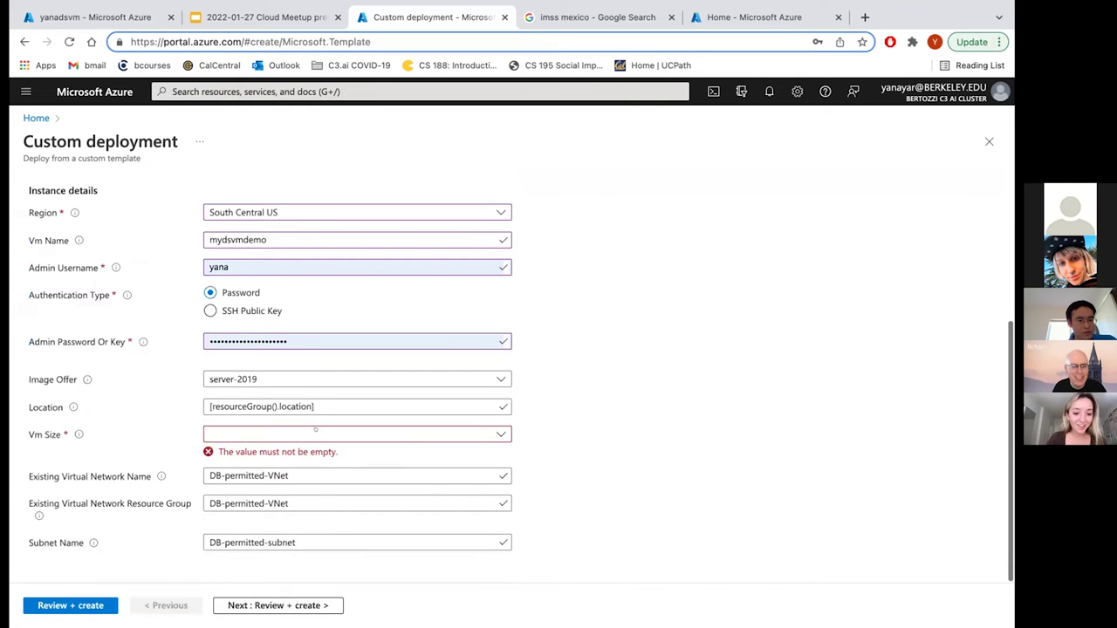
{"action": "left_click", "coordinate": [315, 433]}
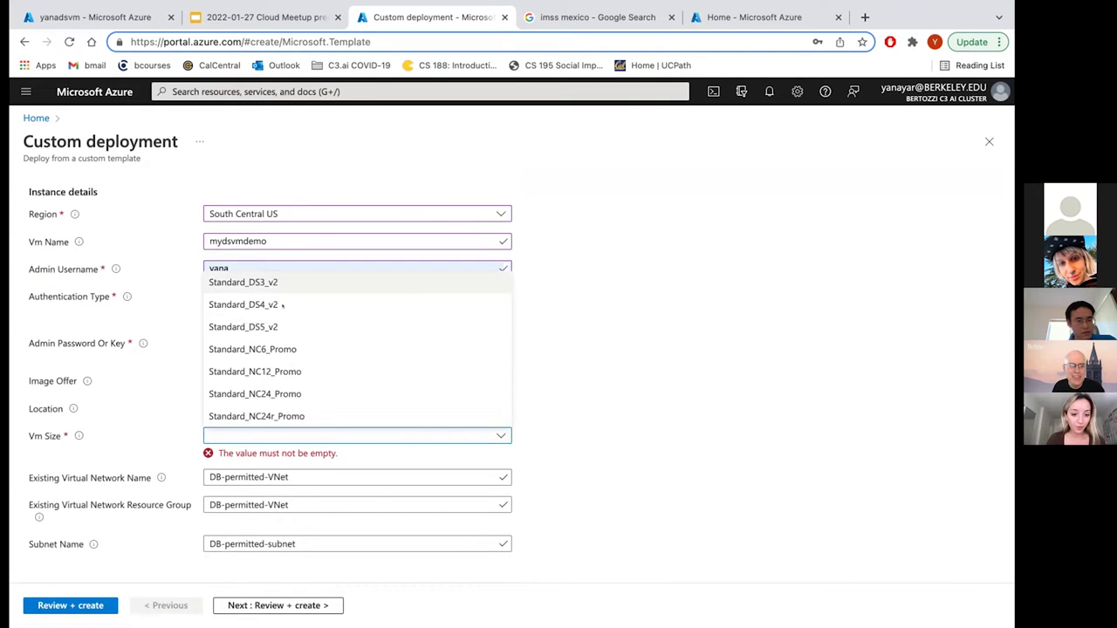
{"action": "left_click", "coordinate": [262, 304]}
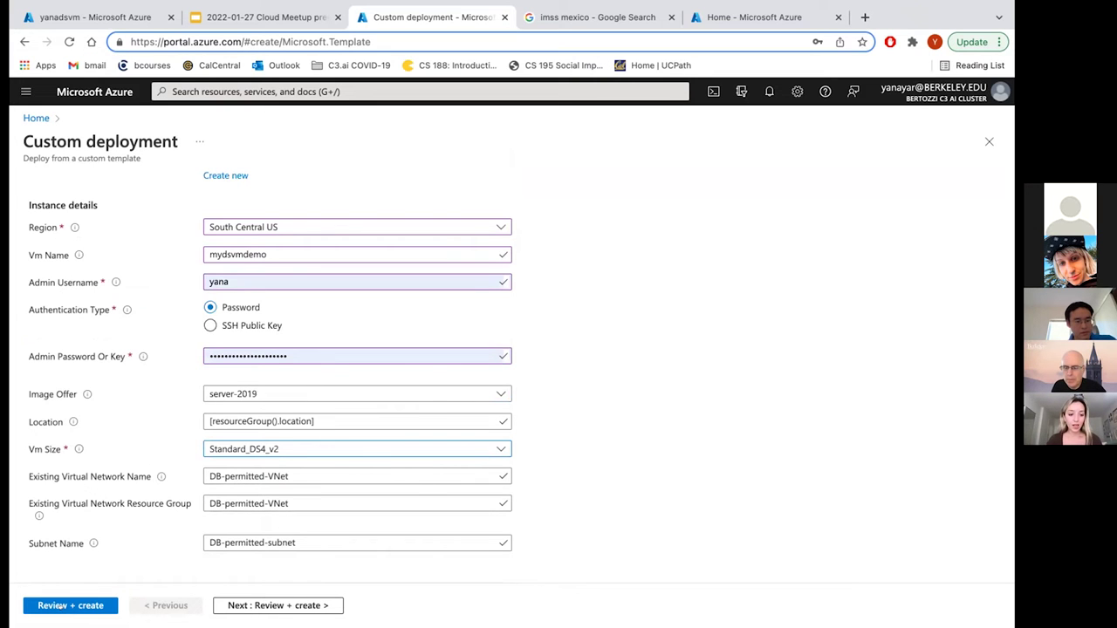
{"action": "left_click", "coordinate": [60, 606]}
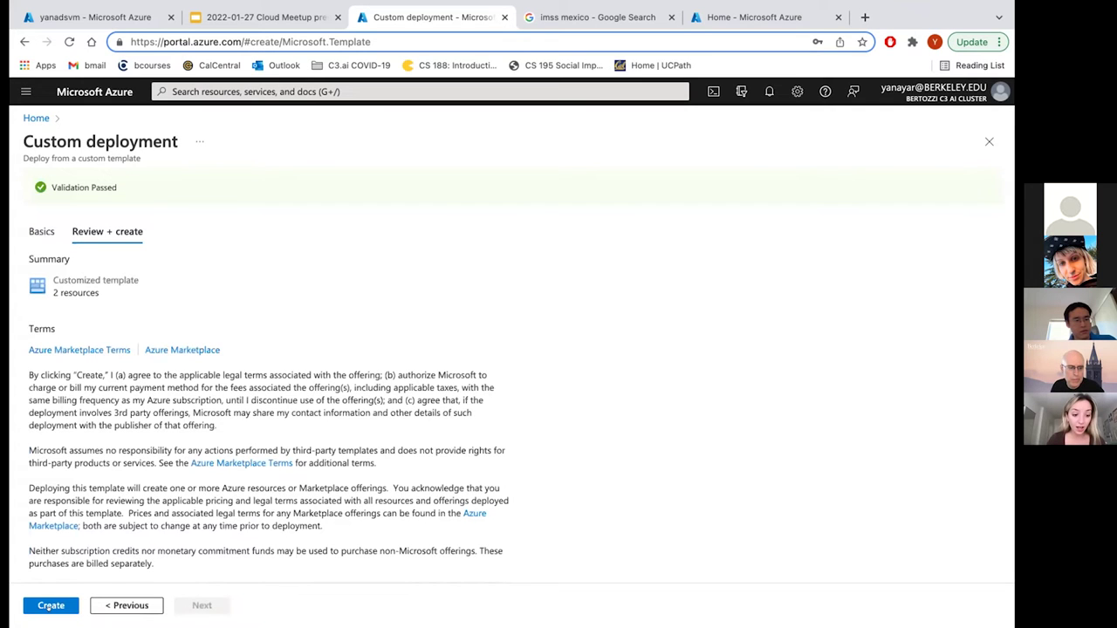
{"action": "left_click", "coordinate": [50, 605]}
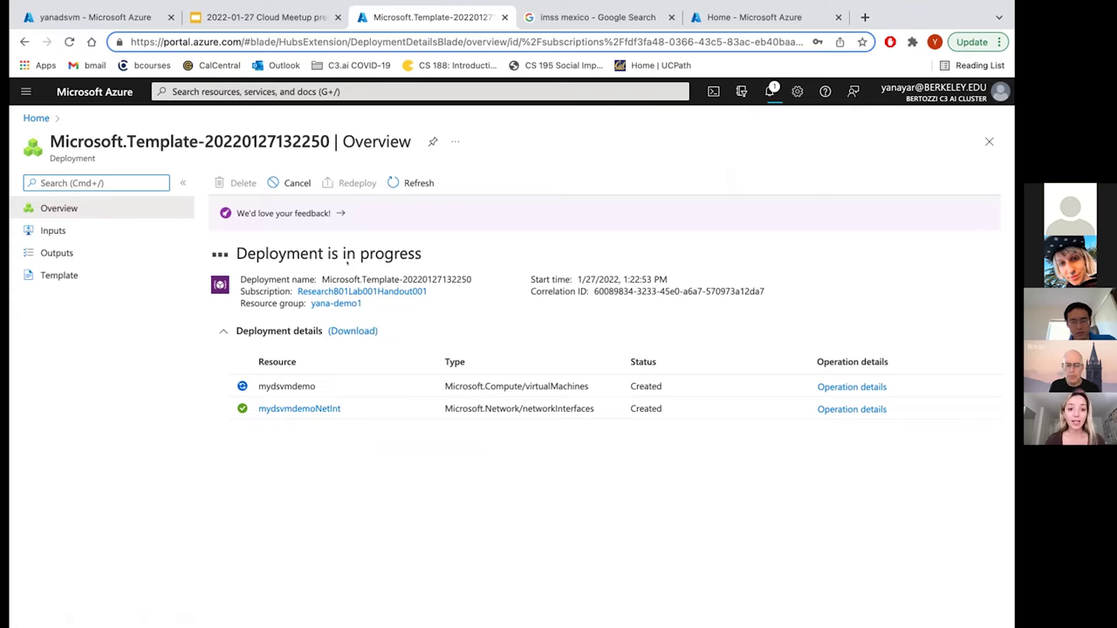
Switch to the Mac desktop and examine the OpenVPN connection log in Tunnelblick.
{"action": "key", "text": "ctrl+Left"}
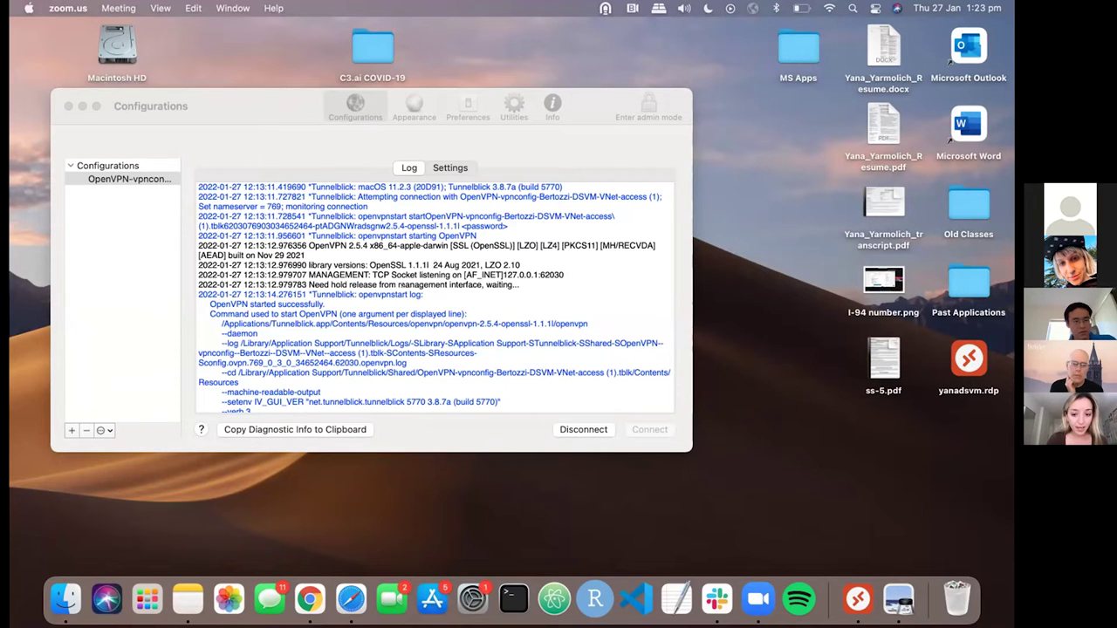
{"action": "scroll", "coordinate": [402, 288], "scroll_direction": "down", "scroll_amount": 4}
{"action": "scroll", "coordinate": [402, 288], "scroll_direction": "up", "scroll_amount": 4}
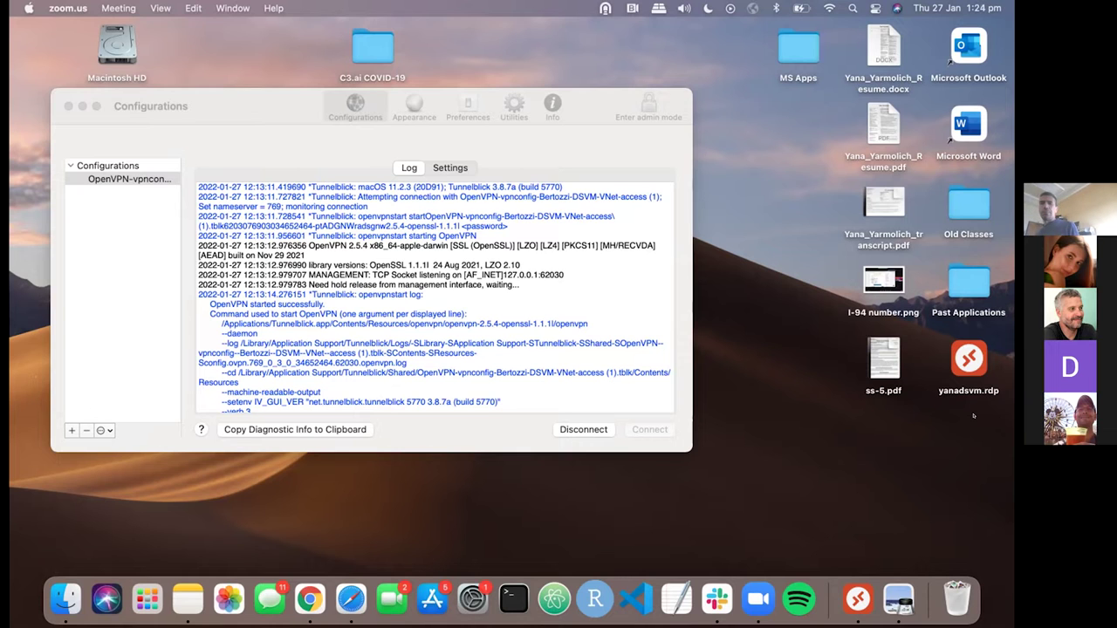
Switch back to the browser and examine the overview of the existing yanadsvm virtual machine.
{"action": "key", "text": "ctrl+Right"}
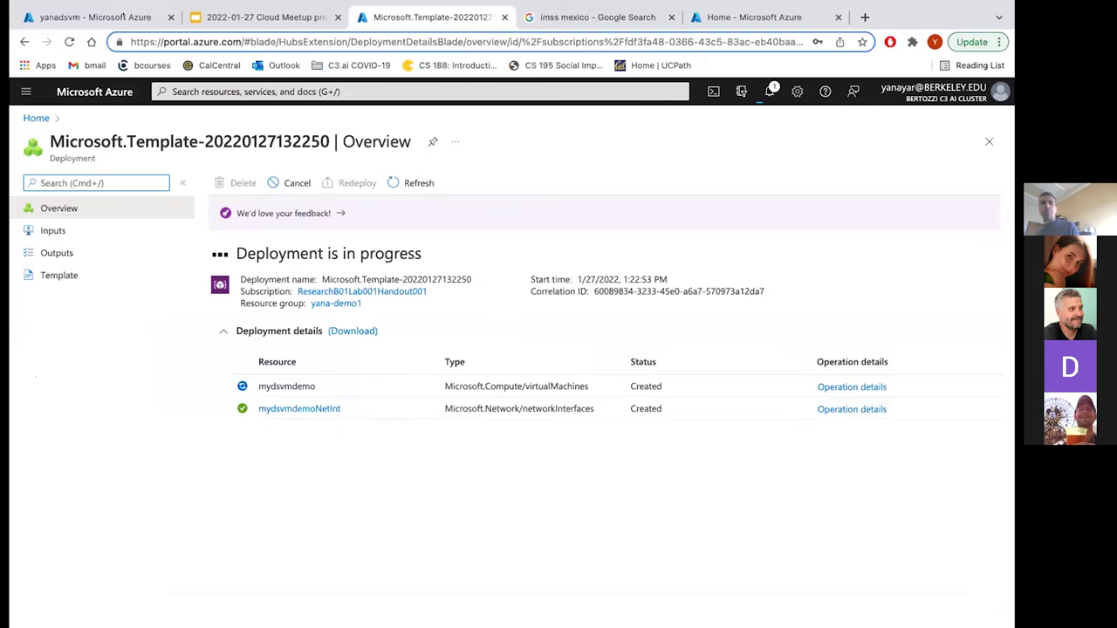
{"action": "left_click", "coordinate": [122, 16]}
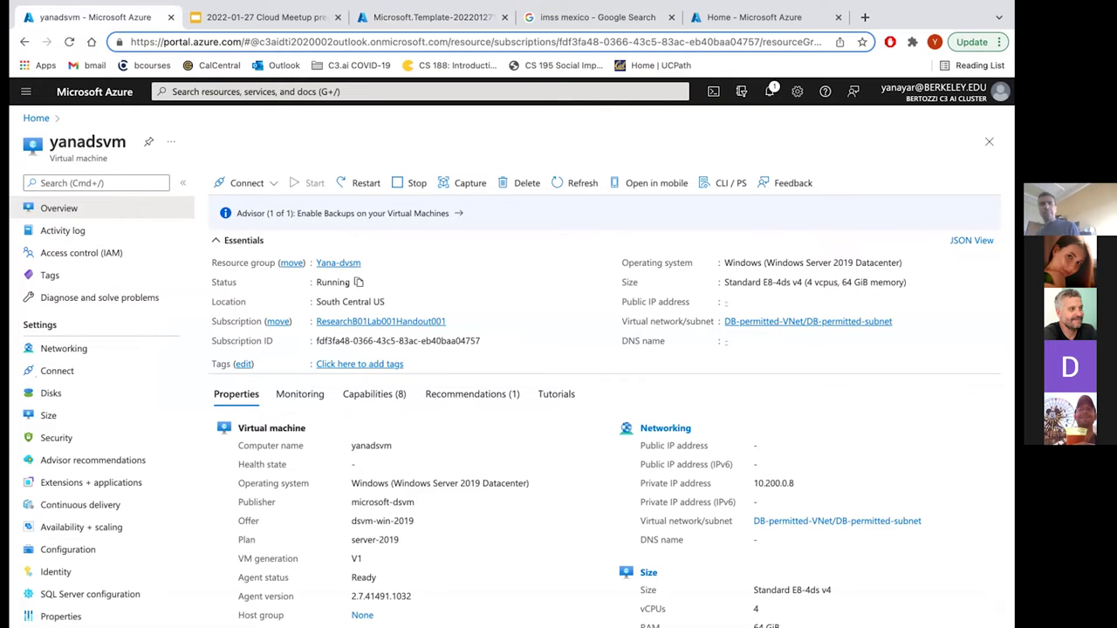
{"action": "key", "text": "ctrl+Left"}
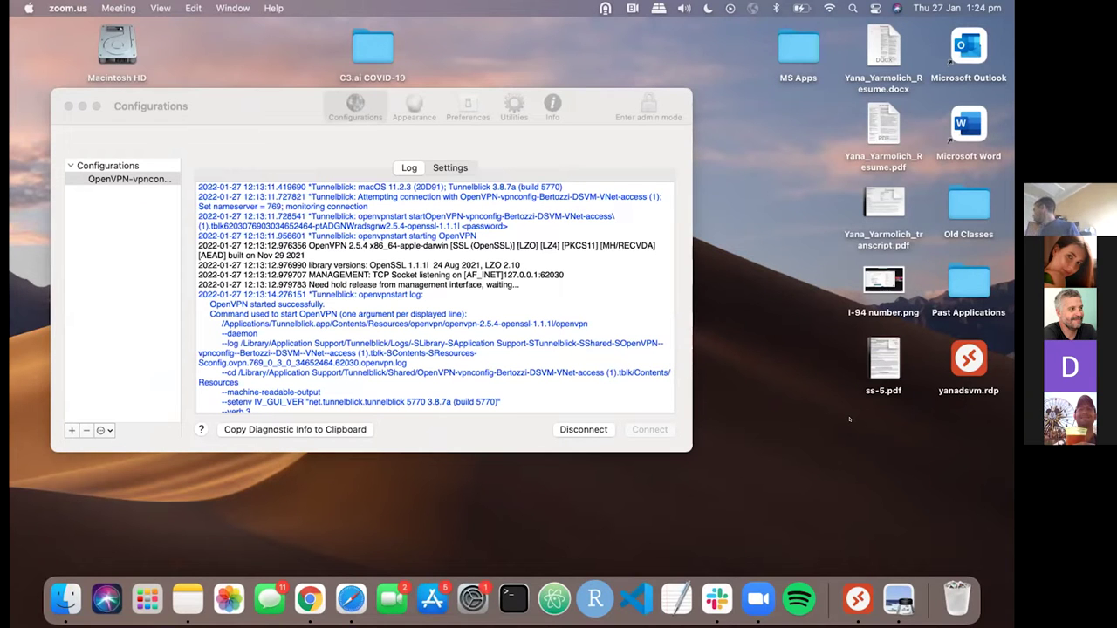
{"action": "key", "text": "ctrl+Right"}
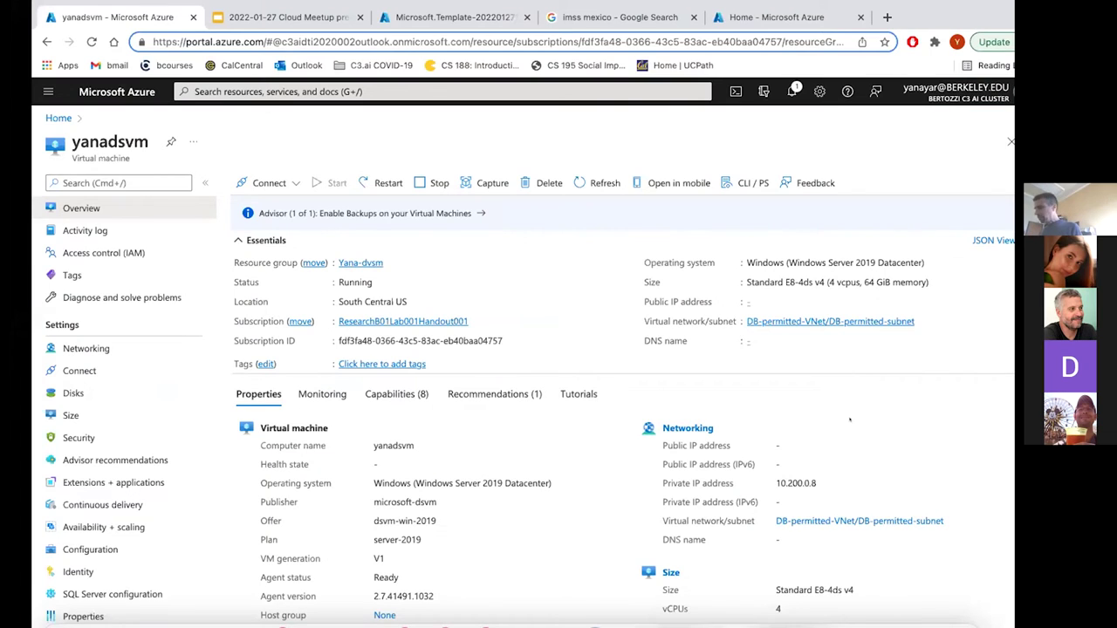
Switch to the remote Windows session, show its desktop and locate the GitHub Desktop shortcut.
{"action": "key", "text": "ctrl+Right"}
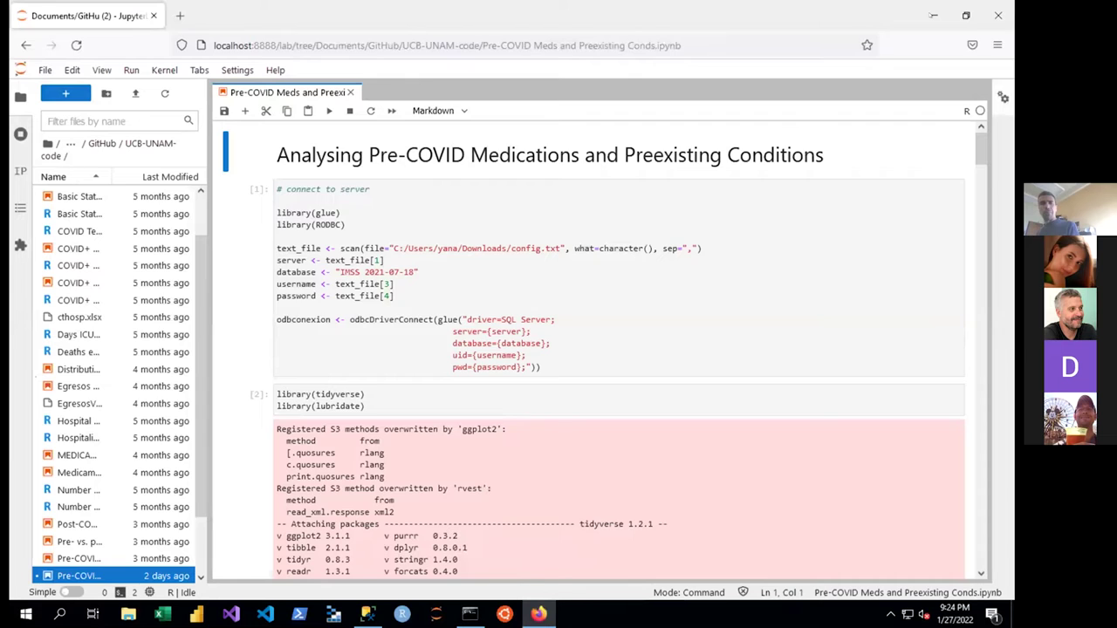
{"action": "key", "text": "super+d"}
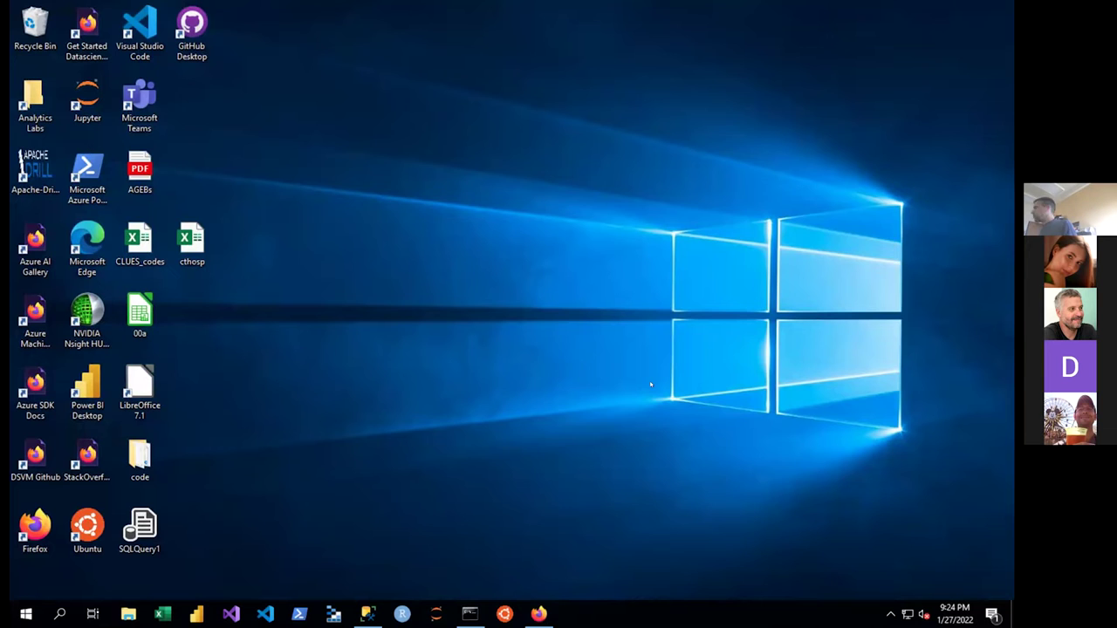
{"action": "type", "text": "git"}
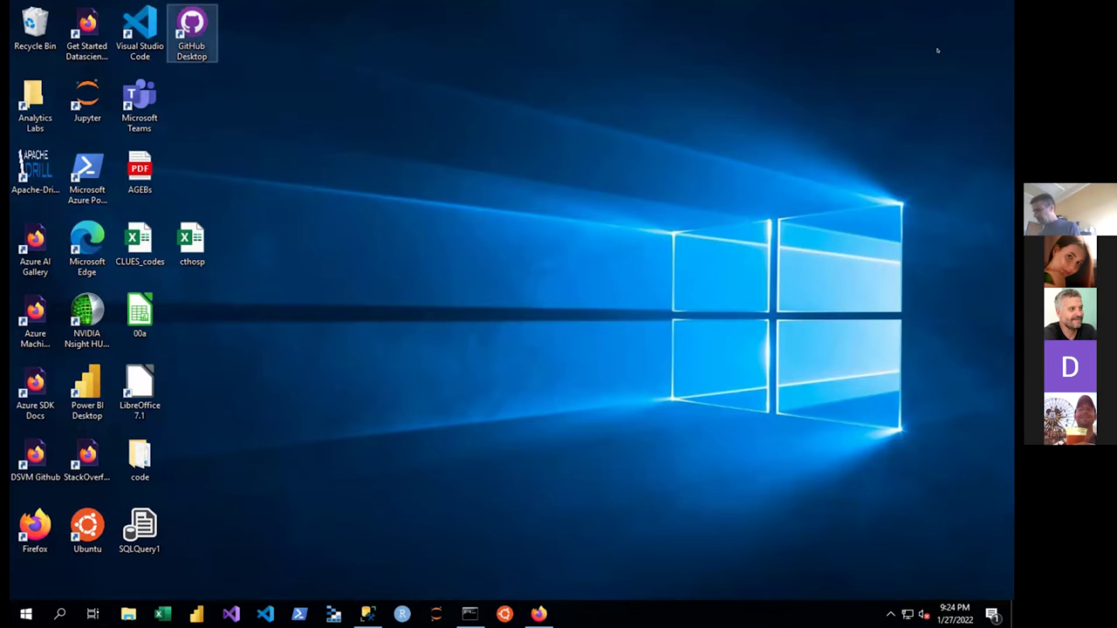
{"action": "left_click", "coordinate": [930, 48]}
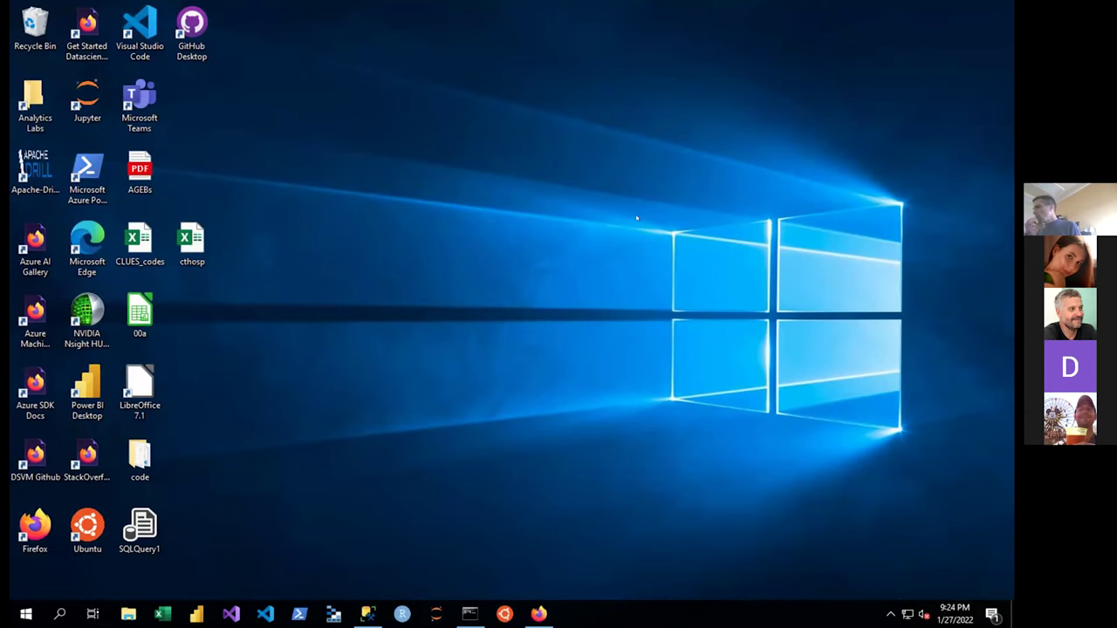
Switch to SQL Server Management Studio and examine the tables of the IMSS 2021-07-18 database and the medications query results.
{"action": "left_click", "coordinate": [363, 611]}
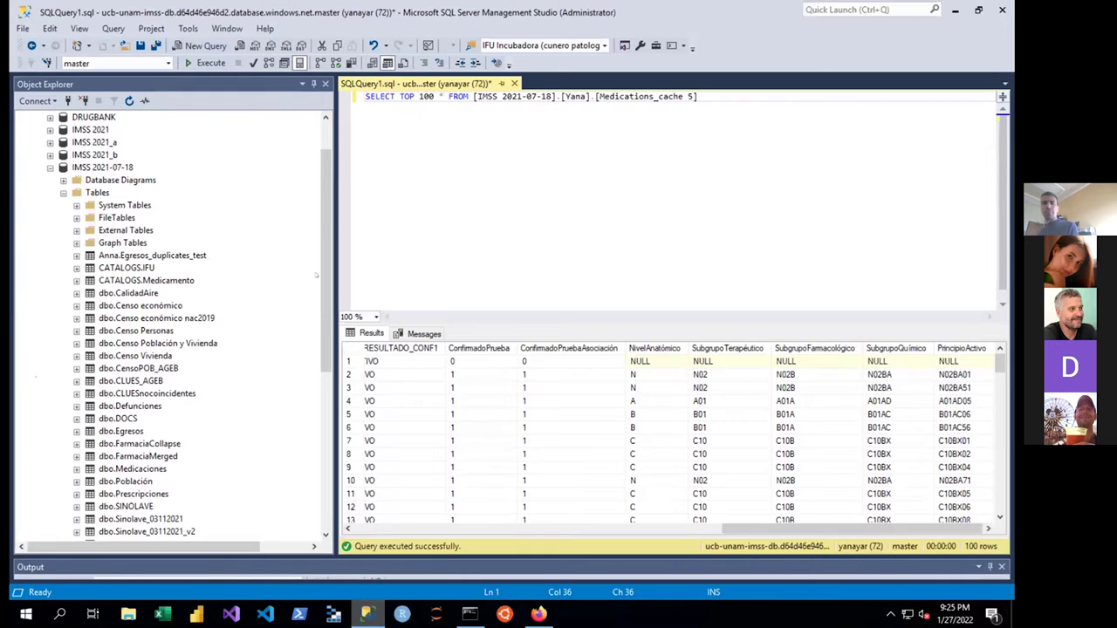
{"action": "left_click_drag", "start_coordinate": [324, 246], "coordinate": [324, 237]}
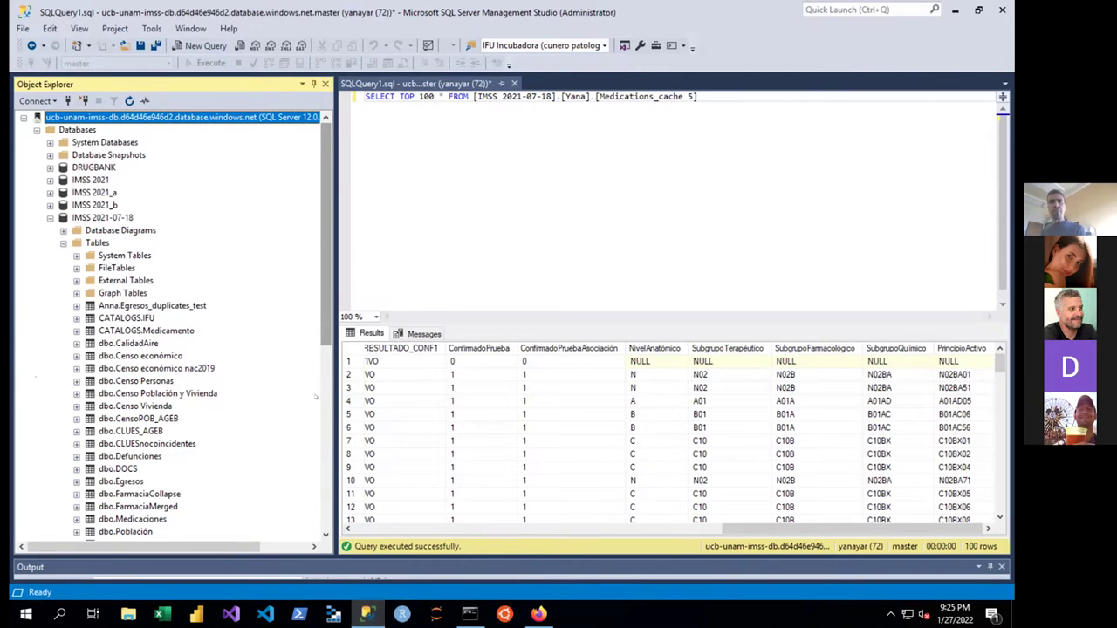
{"action": "scroll", "coordinate": [315, 397], "scroll_direction": "down", "scroll_amount": 6}
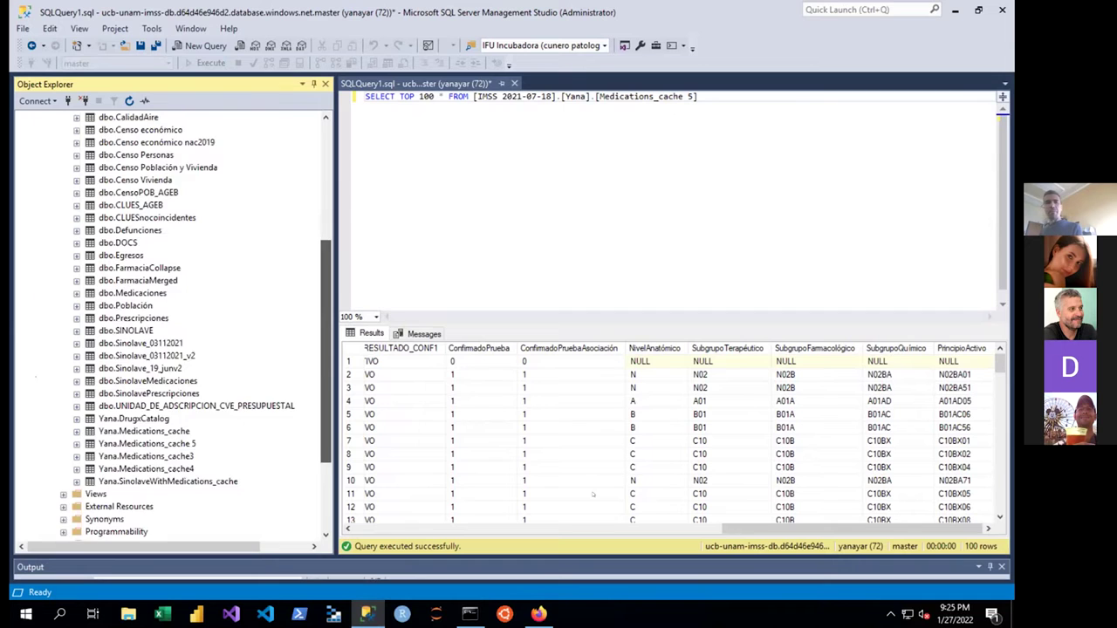
{"action": "scroll", "coordinate": [170, 325], "scroll_direction": "up", "scroll_amount": 2}
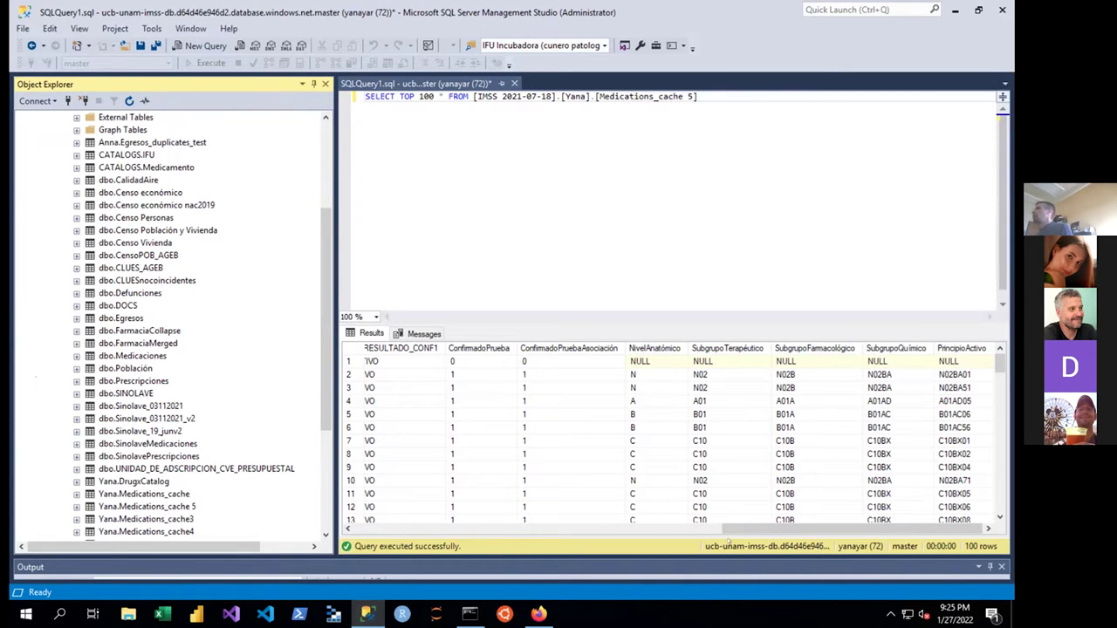
{"action": "left_click_drag", "start_coordinate": [702, 529], "coordinate": [647, 530]}
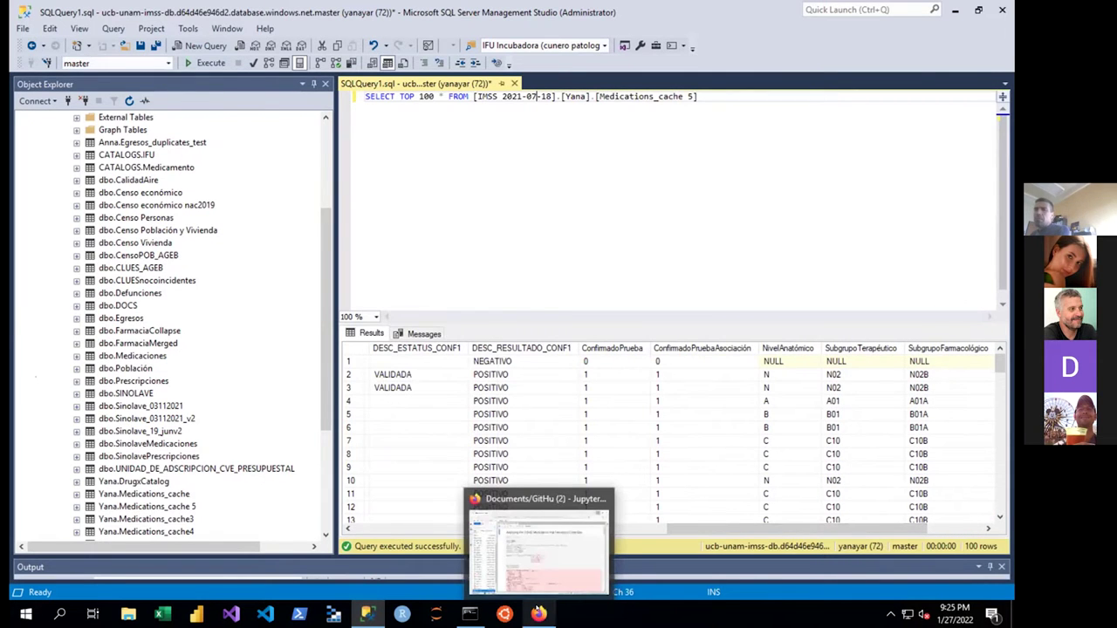
Switch to the Jupyter notebook in Firefox and look over the Pre-COVID medications analysis, from the server connection code to the data preparation cells.
{"action": "left_click", "coordinate": [538, 613]}
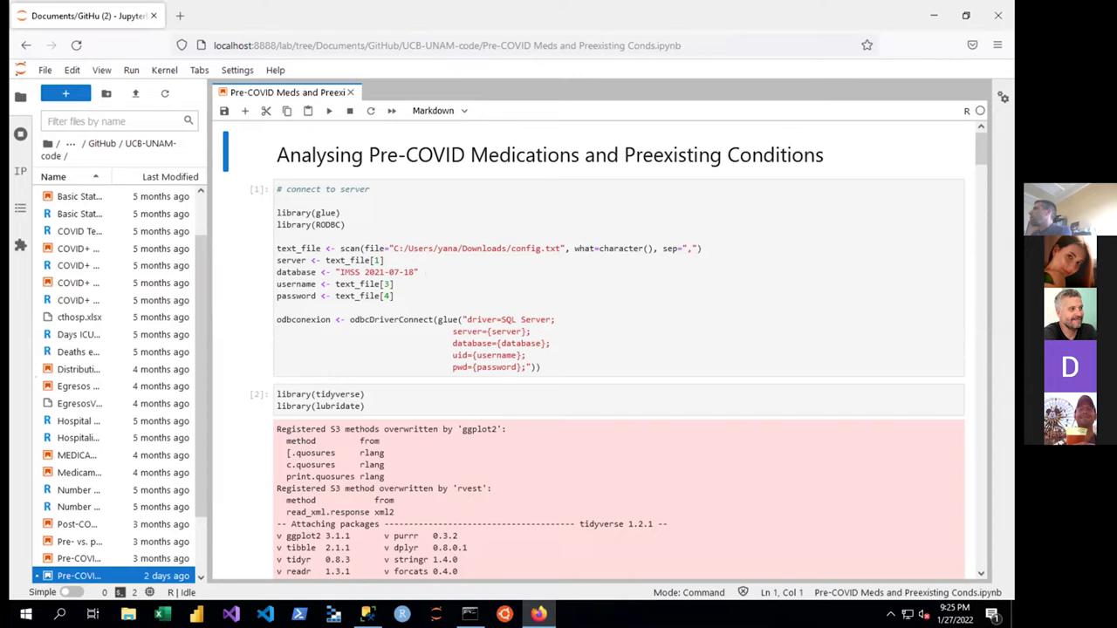
{"action": "scroll", "coordinate": [602, 349], "scroll_direction": "down", "scroll_amount": 1}
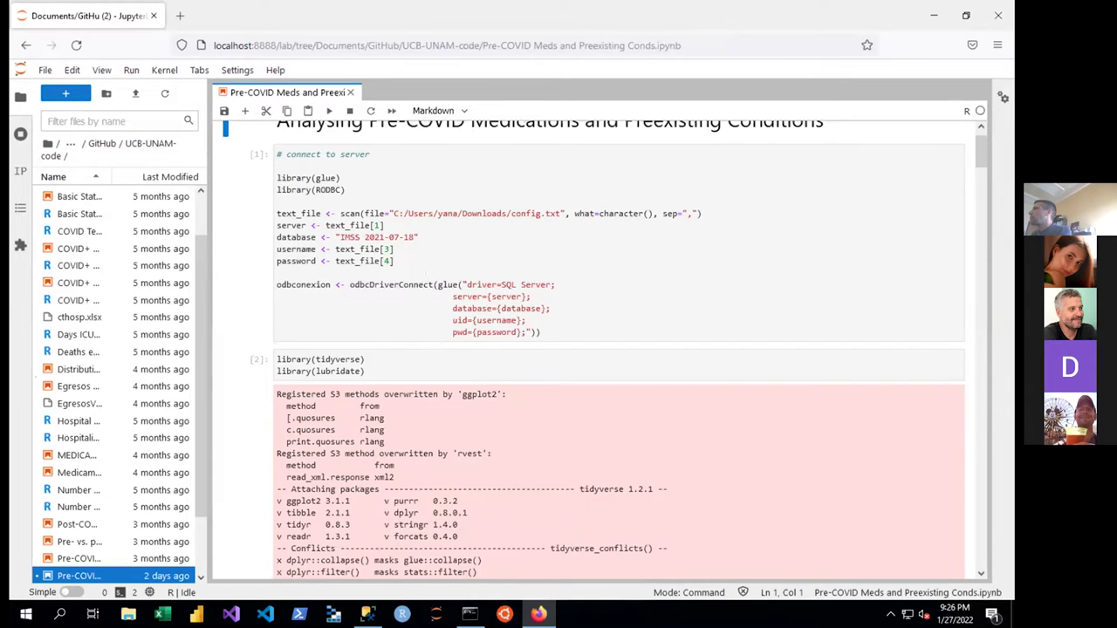
{"action": "scroll", "coordinate": [602, 349], "scroll_direction": "down", "scroll_amount": 15}
{"action": "scroll", "coordinate": [602, 349], "scroll_direction": "up", "scroll_amount": 1}
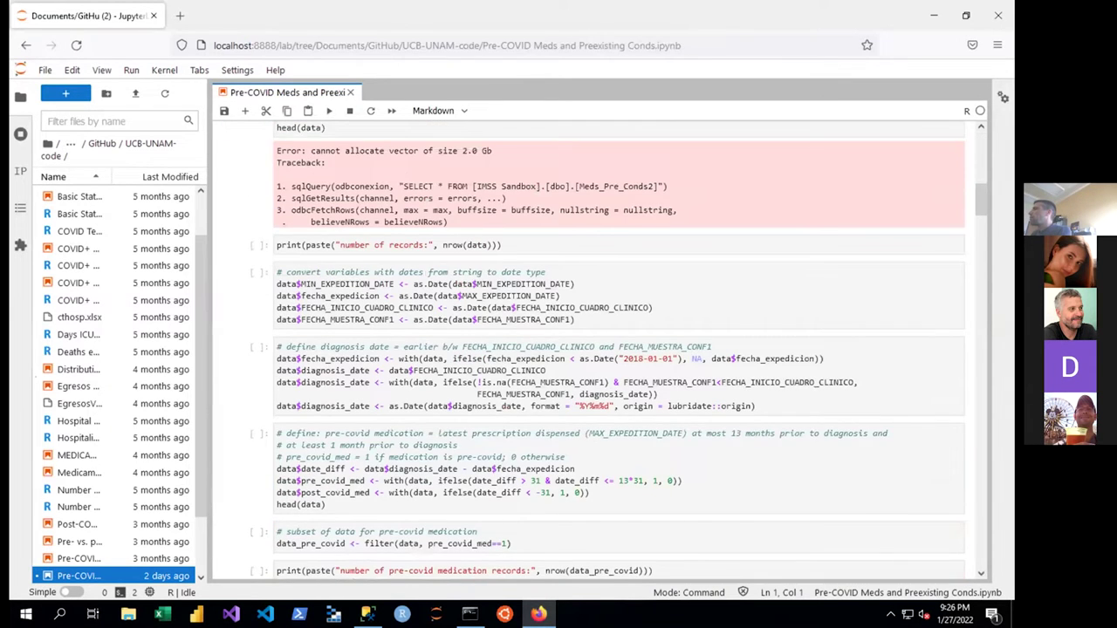
{"action": "scroll", "coordinate": [603, 349], "scroll_direction": "up", "scroll_amount": 20}
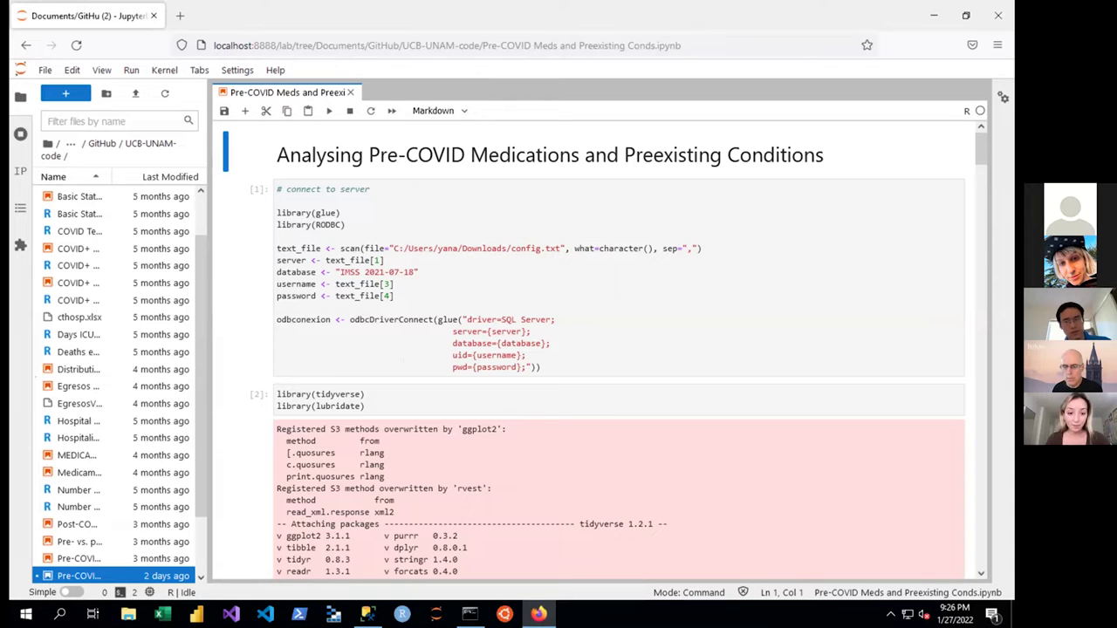
Examine the cell that imports the medications data and highlight its sqlQuery call on the odbconexion connection.
{"action": "scroll", "coordinate": [404, 363], "scroll_direction": "down", "scroll_amount": 2}
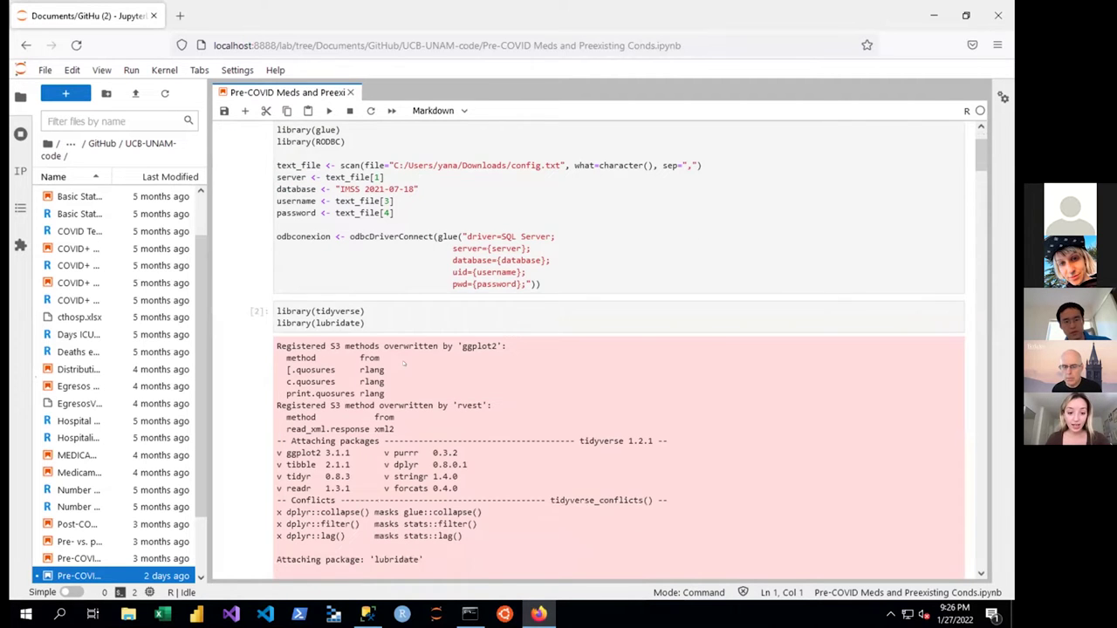
{"action": "scroll", "coordinate": [404, 363], "scroll_direction": "down", "scroll_amount": 3}
{"action": "scroll", "coordinate": [404, 363], "scroll_direction": "down", "scroll_amount": 3}
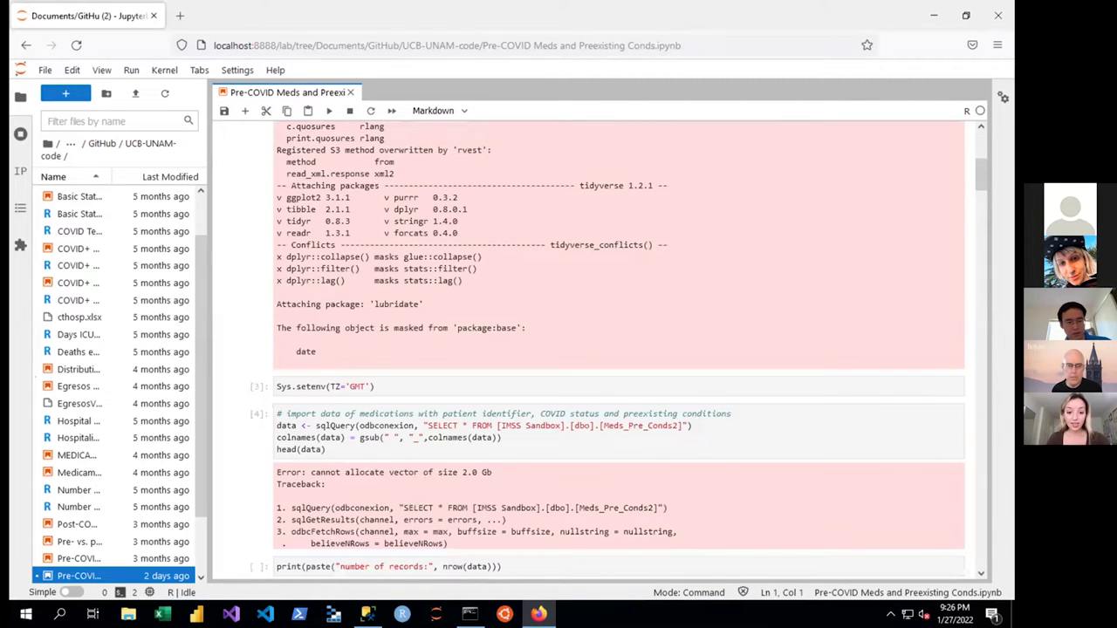
{"action": "scroll", "coordinate": [607, 347], "scroll_direction": "down", "scroll_amount": 1}
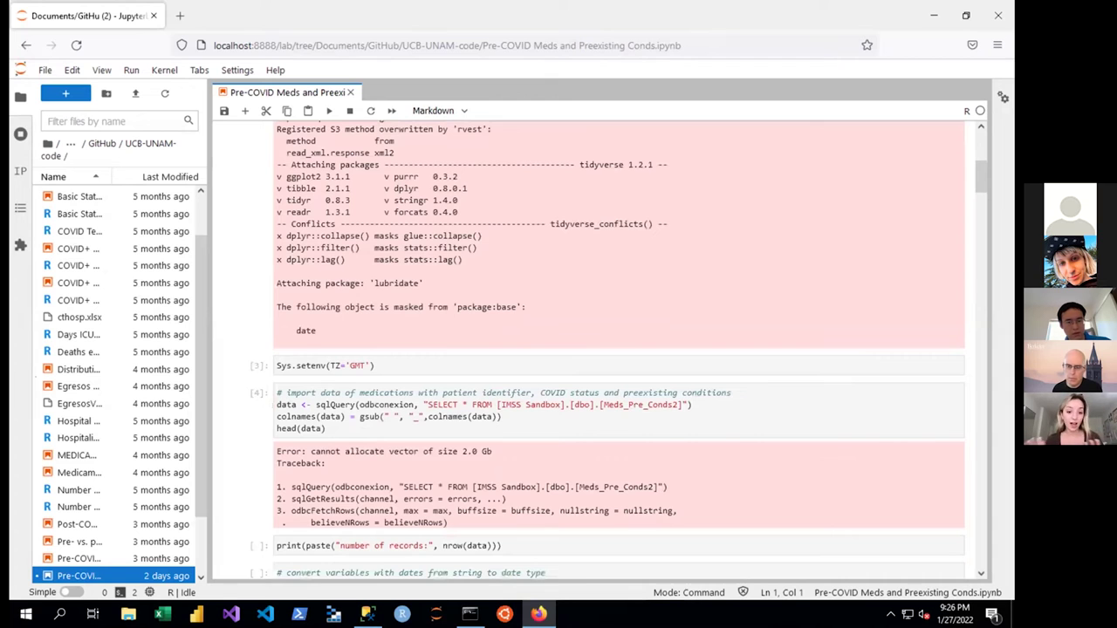
{"action": "scroll", "coordinate": [608, 353], "scroll_direction": "down", "scroll_amount": 1}
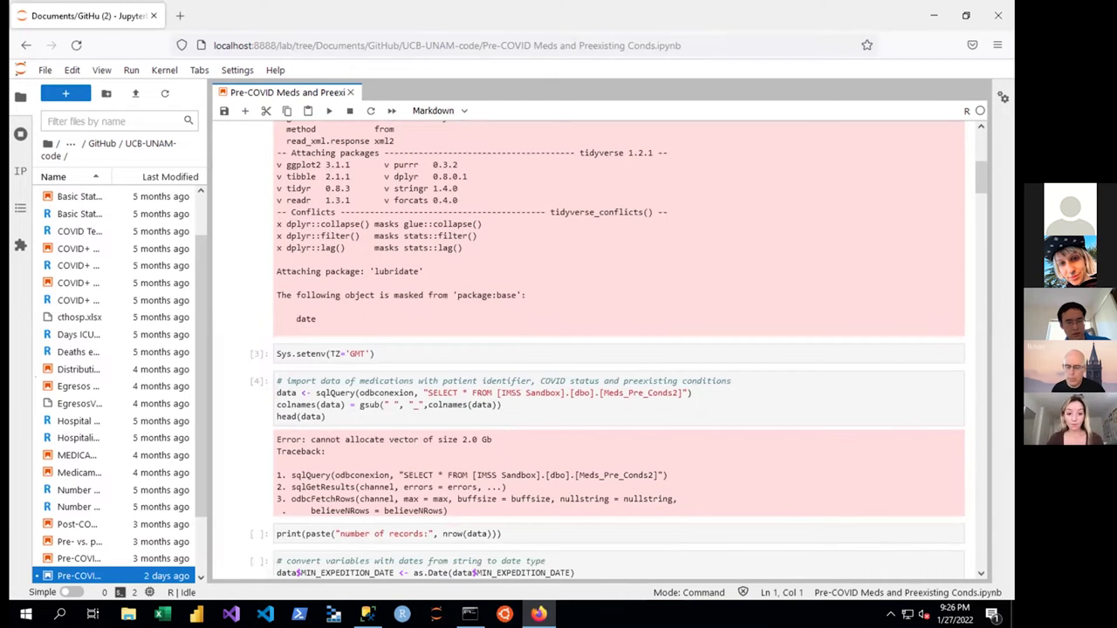
{"action": "left_click", "coordinate": [317, 393]}
{"action": "left_click_drag", "start_coordinate": [317, 392], "coordinate": [398, 393]}
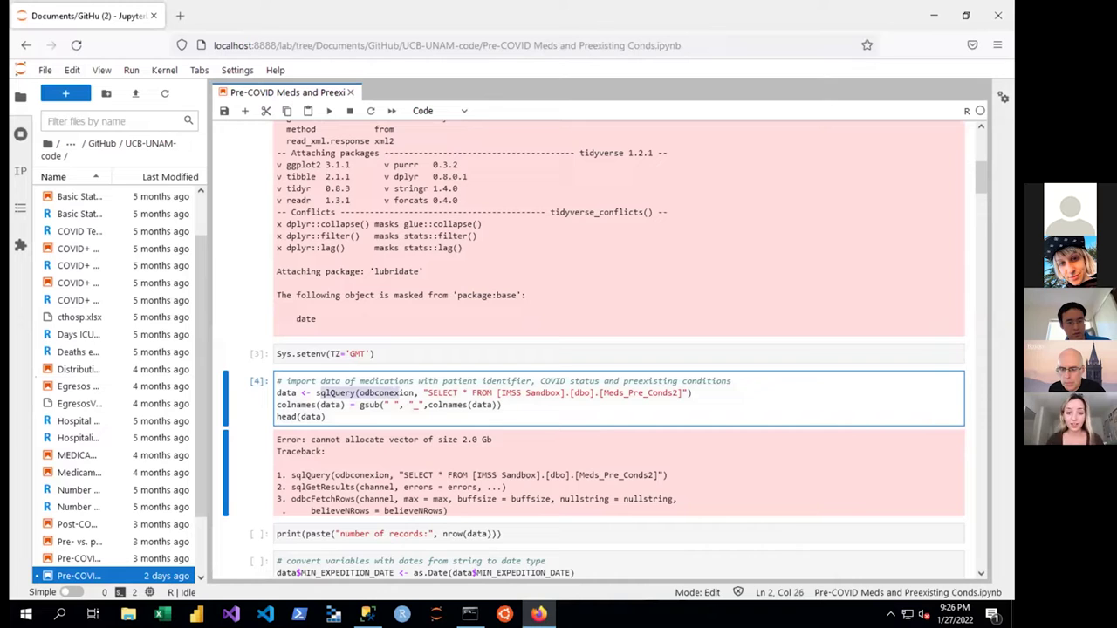